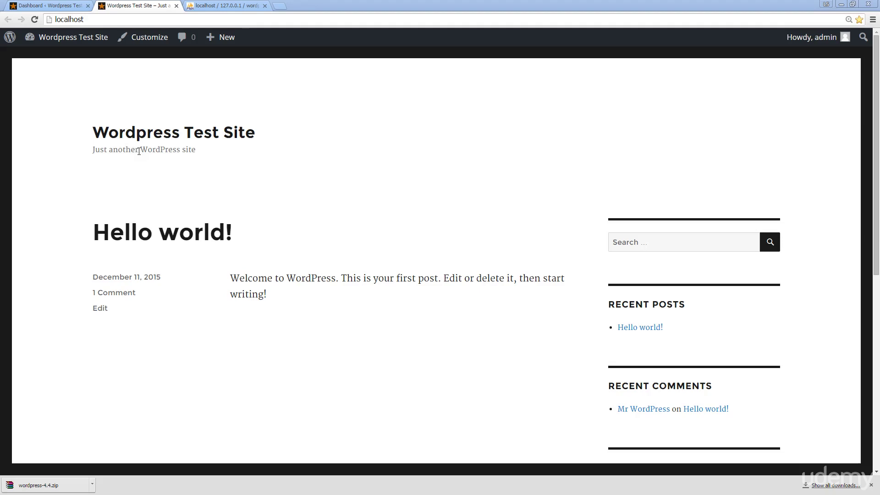
Step: Switch to phpMyAdmin and browse the rows and columns of the wp_posts table in the wordpress database
left_click(219, 6)
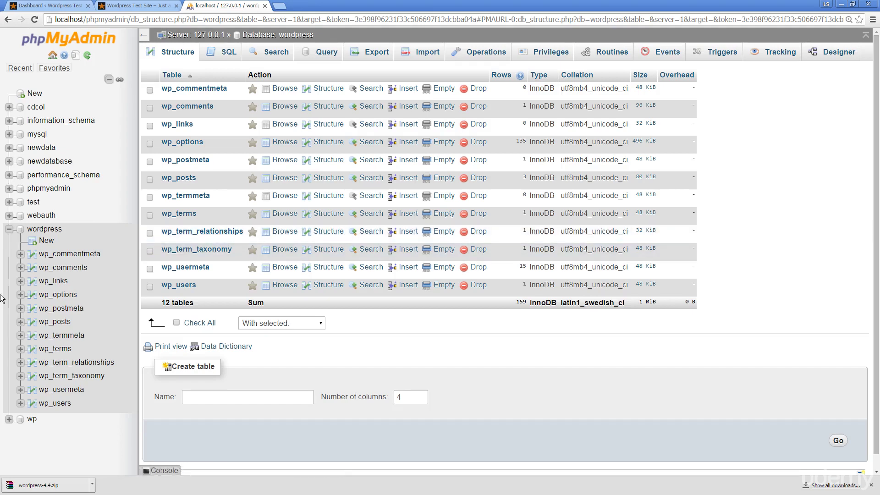
left_click(21, 322)
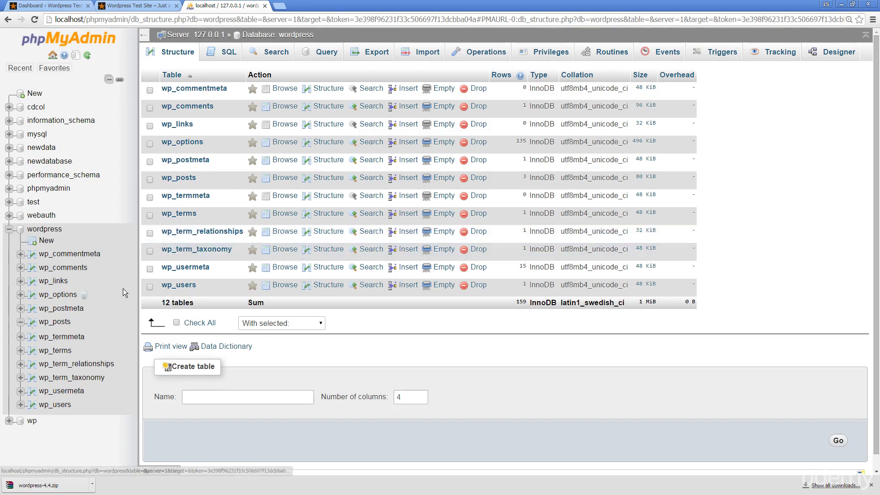
left_click(54, 323)
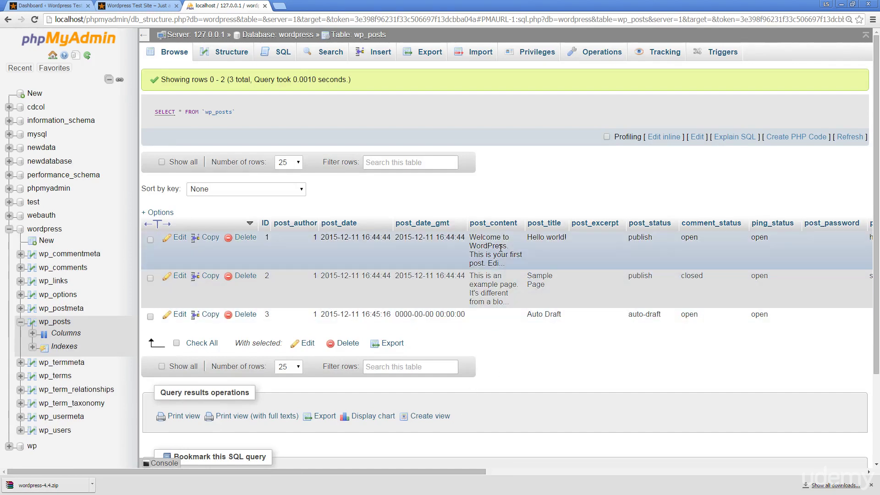
left_click_drag(424, 470, 789, 472)
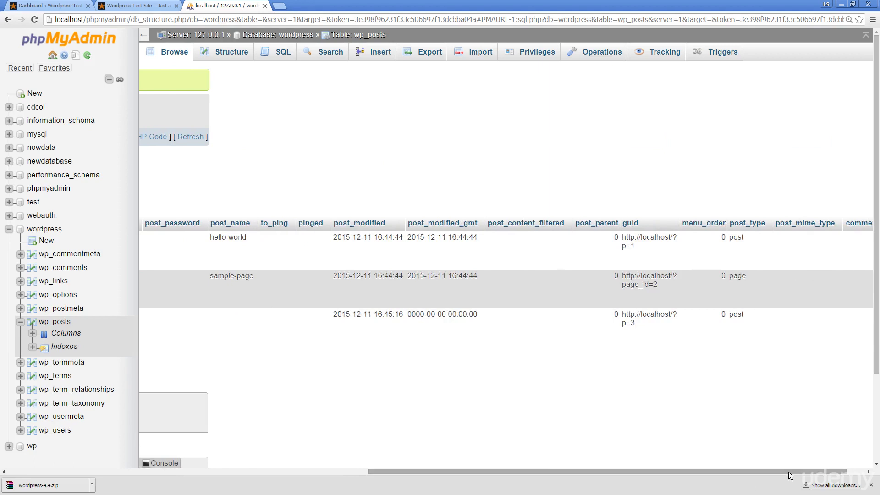
Step: Open the "Hello world!" post on the WordPress test site and view its comment section
left_click(146, 5)
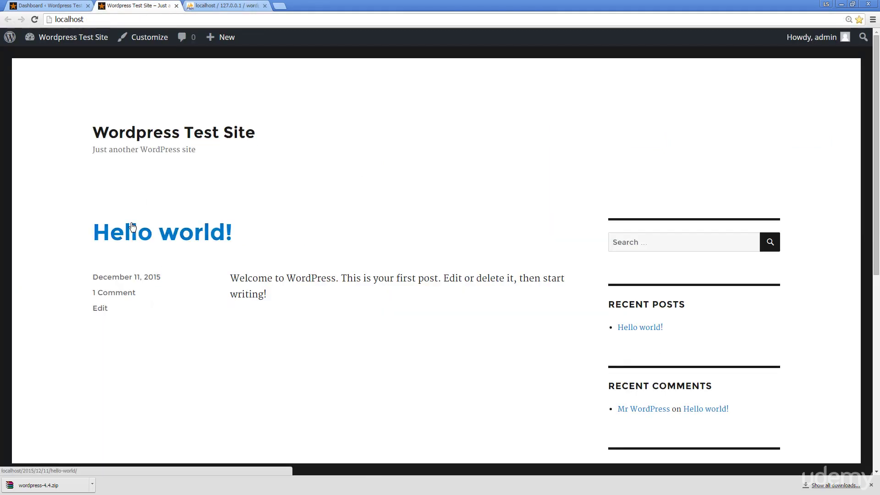
left_click(191, 240)
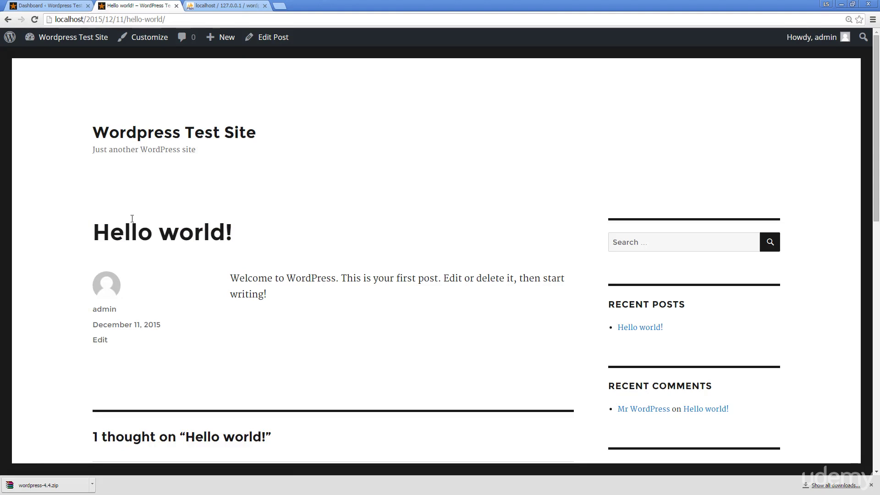
scroll(152, 231, "down", 6)
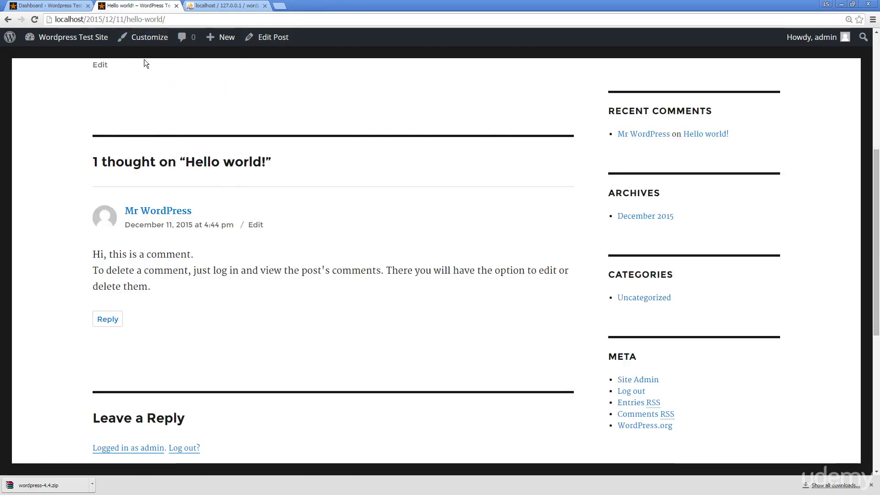
Step: Load the WordPress admin dashboard at localhost/wp-admin/ in the browser tab showing the "Hello world!" post
left_click(49, 6)
mouse_move(79, 132)
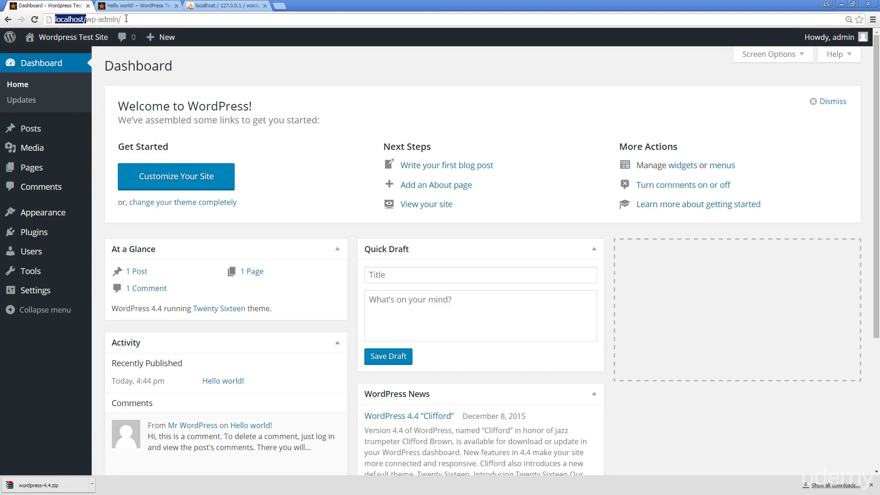
left_click_drag(126, 19, 230, 17)
left_click(118, 4)
type("wp-admin/")
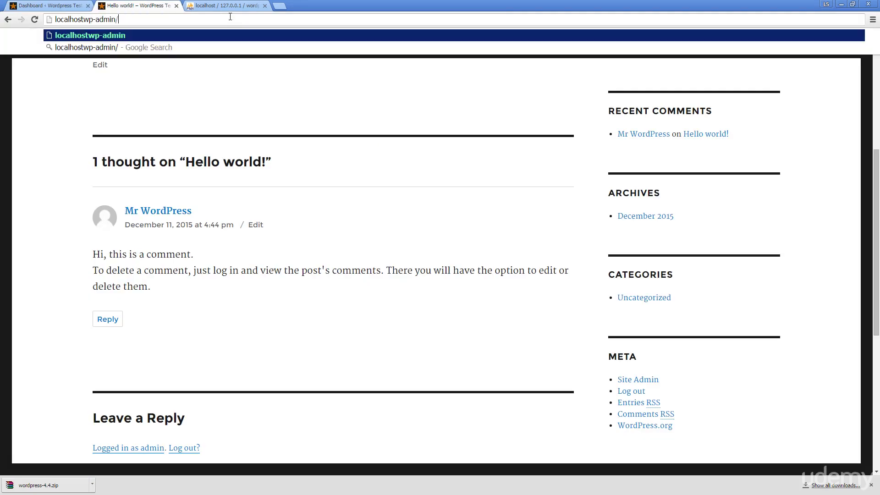
left_click(84, 19)
type("/")
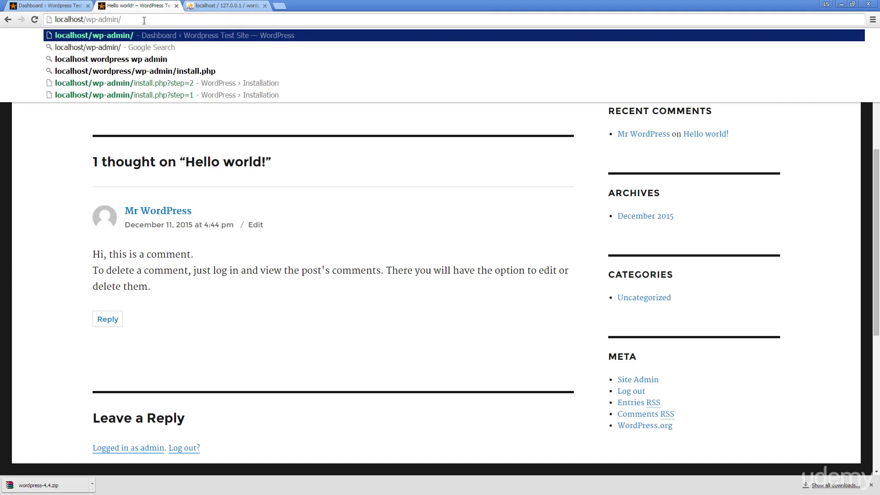
key("Return")
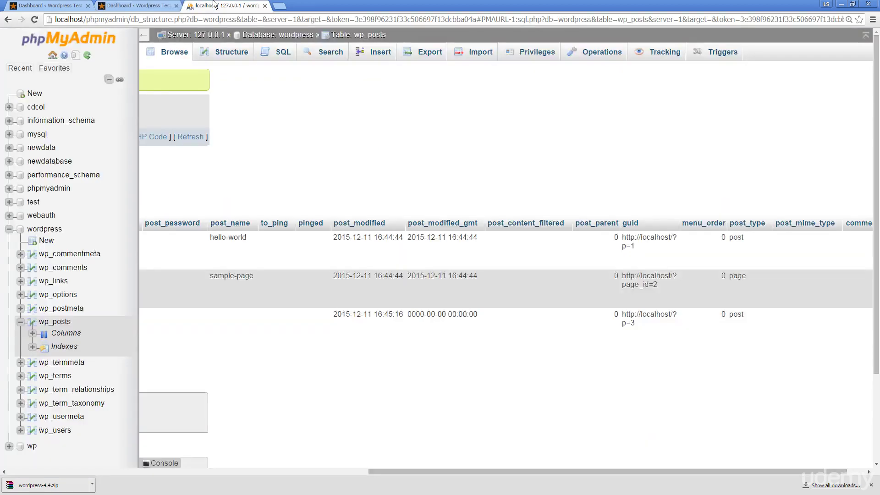
Step: Review the wp_posts rows in phpMyAdmin once more from the first columns and close phpMyAdmin
left_click(224, 6)
left_click_drag(457, 472, 54, 469)
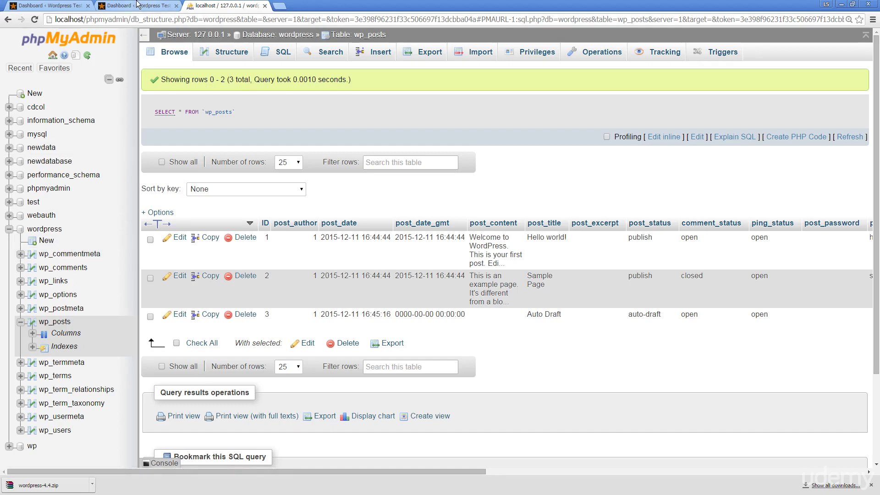
left_click(265, 6)
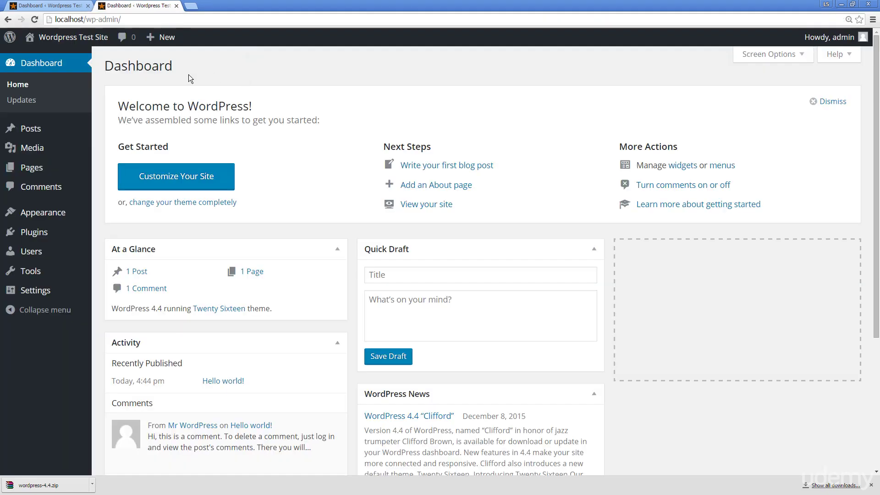
Step: Remove wp-admin/ from the second dashboard's address and load the site's home page at localhost
mouse_move(70, 47)
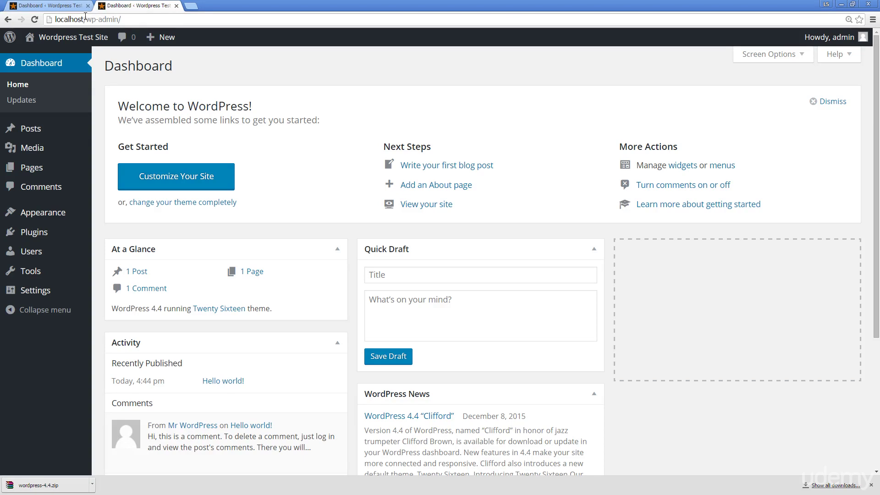
left_click(148, 18)
mouse_move(84, 19)
left_mouse_down()
mouse_move(134, 19)
mouse_move(84, 20)
left_mouse_up()
left_click(139, 19)
key("BackSpace")
key("Return")
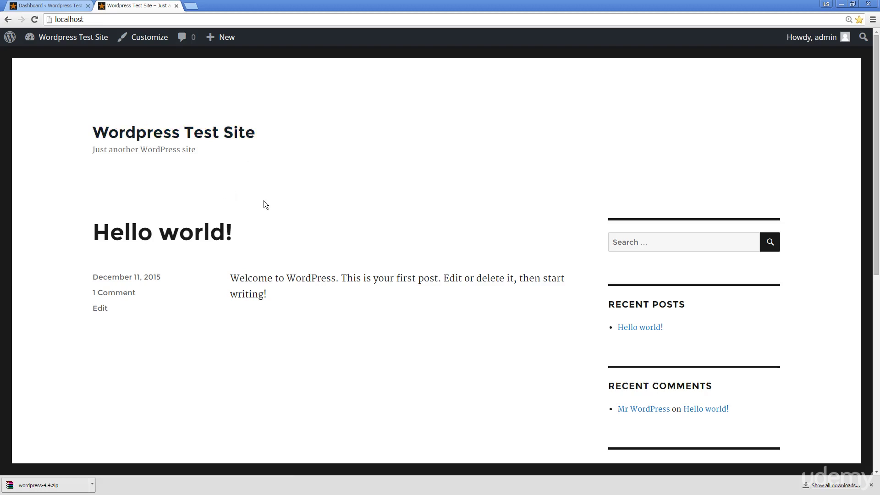
Step: Compare the admin dashboard with the public home page, ending on the dashboard
left_click(42, 5)
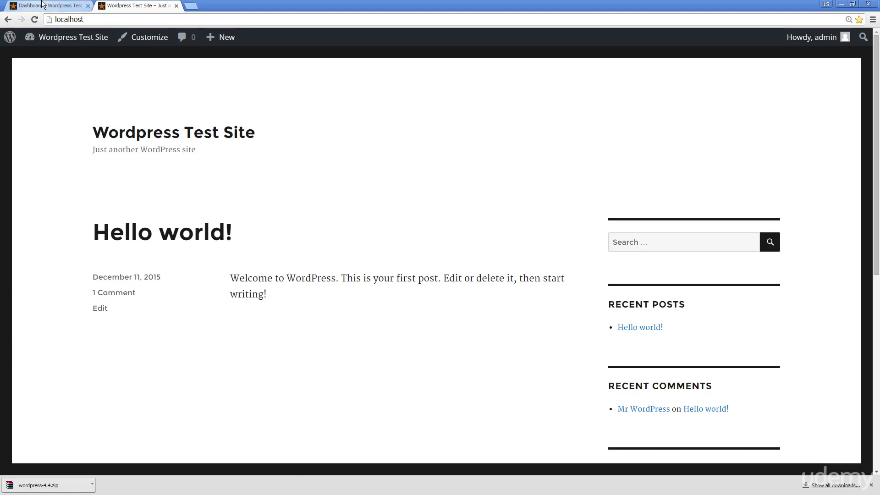
mouse_move(11, 213)
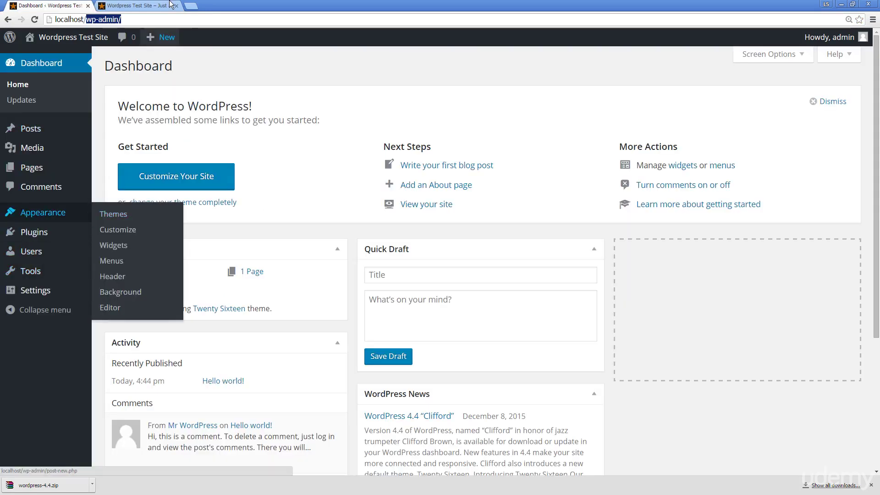
left_click(153, 6)
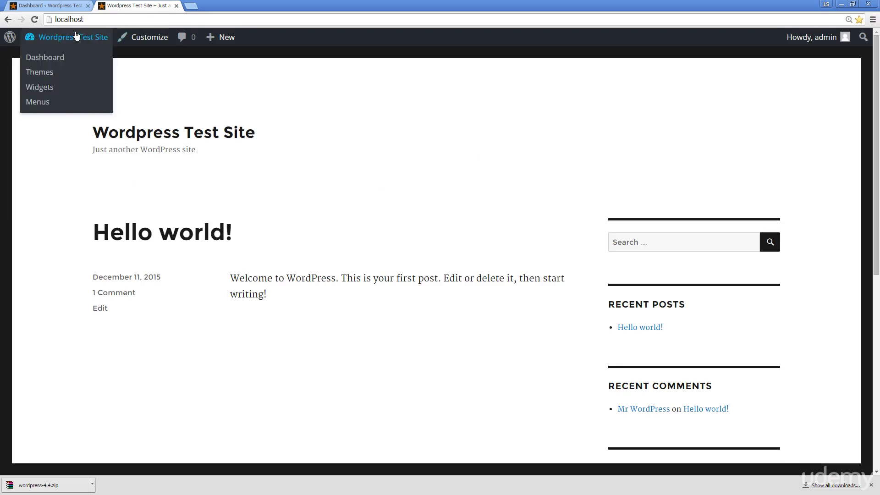
left_click(54, 4)
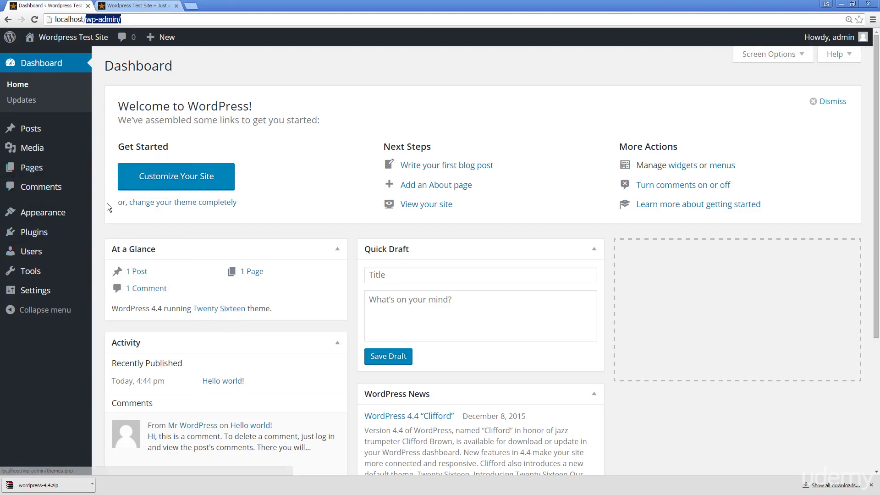
left_click(129, 5)
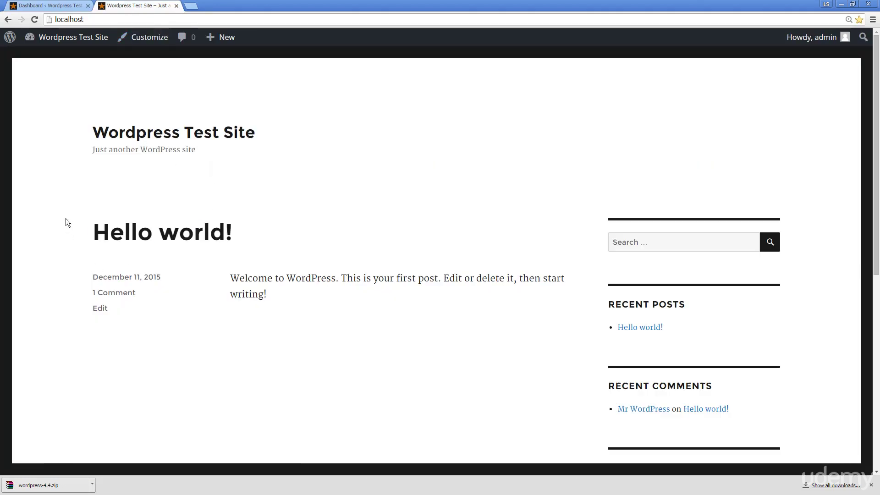
left_click(48, 6)
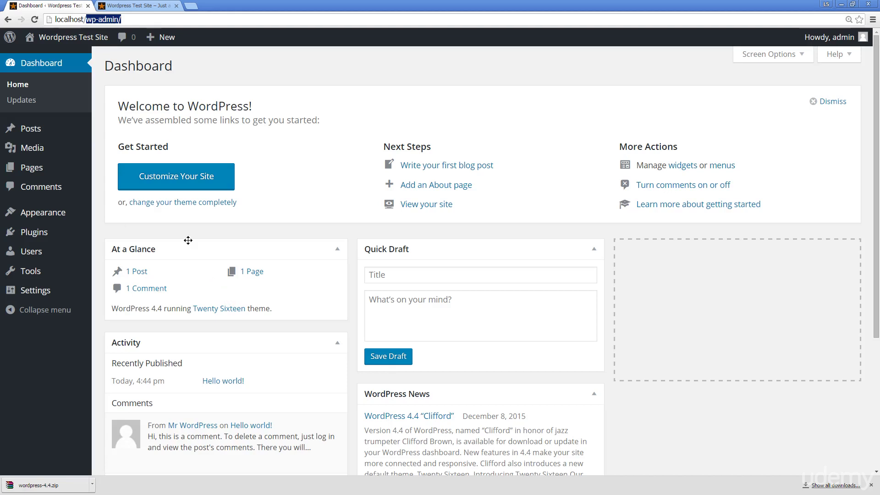
Step: Open the WordPress Updates page and check again for available updates
left_click(35, 101)
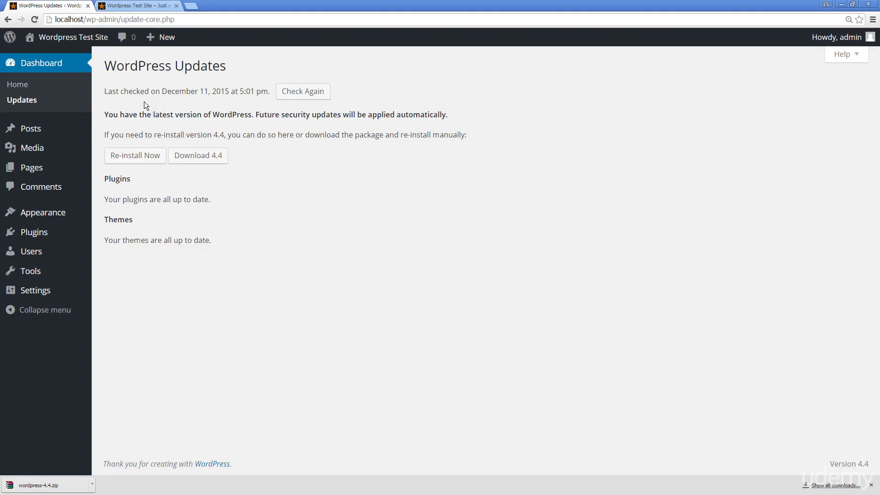
left_click(296, 93)
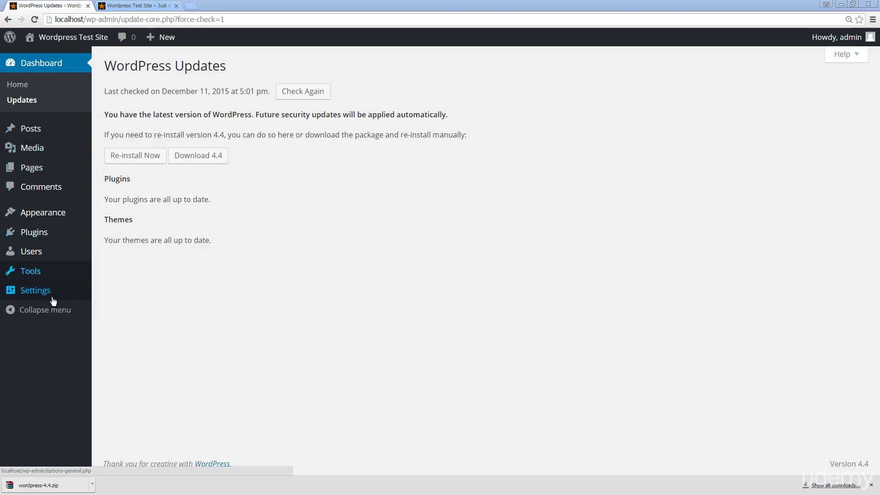
Step: Look over the Posts and Appearance options in the admin area and return to the public home page
mouse_move(54, 301)
mouse_move(45, 127)
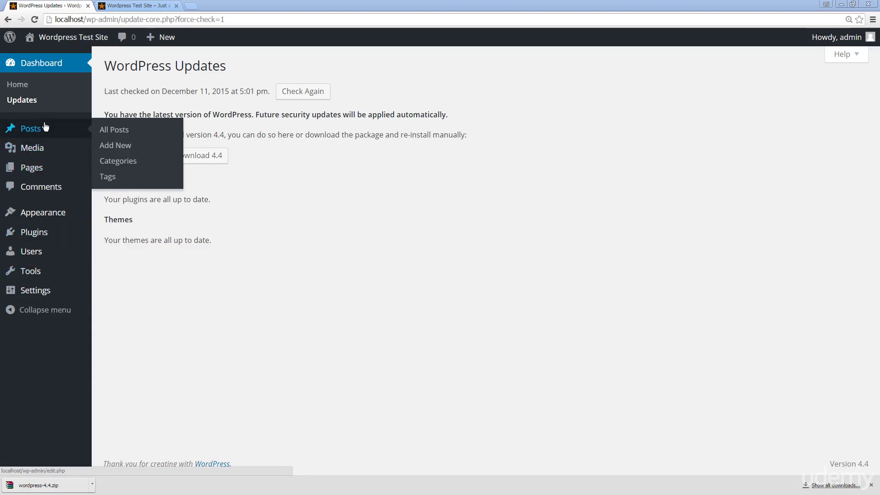
mouse_move(39, 217)
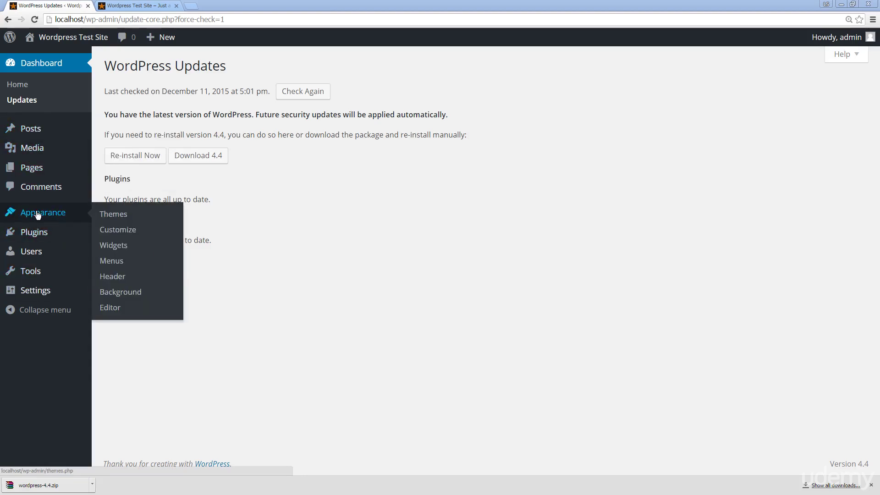
mouse_move(45, 232)
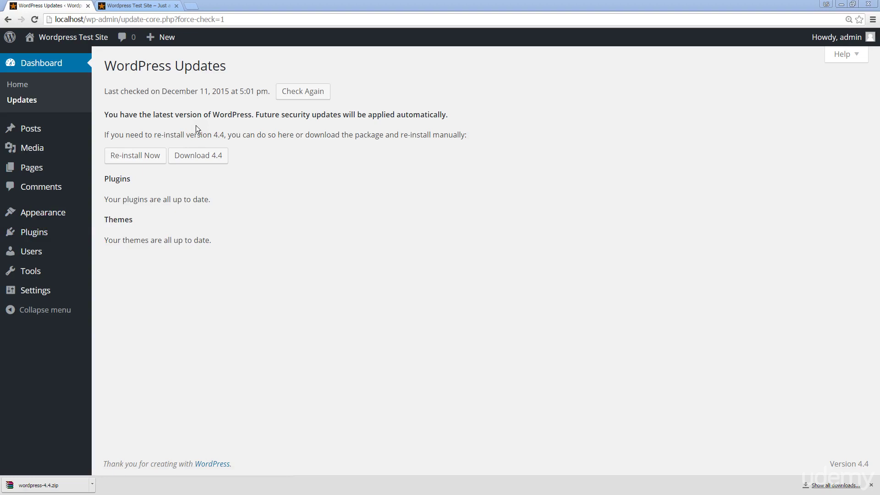
left_click(144, 4)
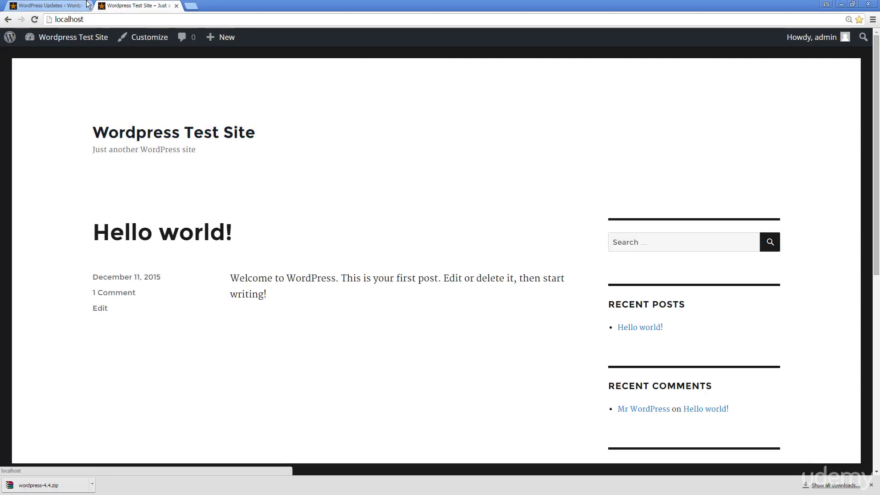